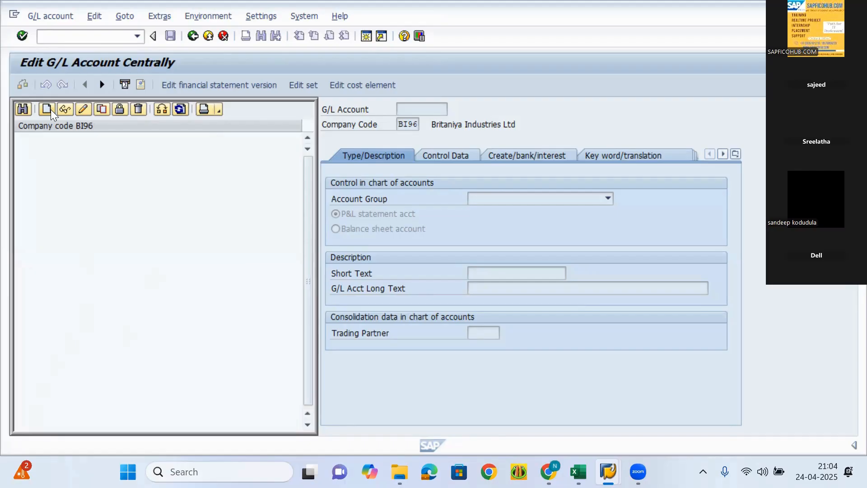
Start creating G/L account 100500 in company code BI96 with account group 1000 Liabalities as a balance sheet account
click(48, 109)
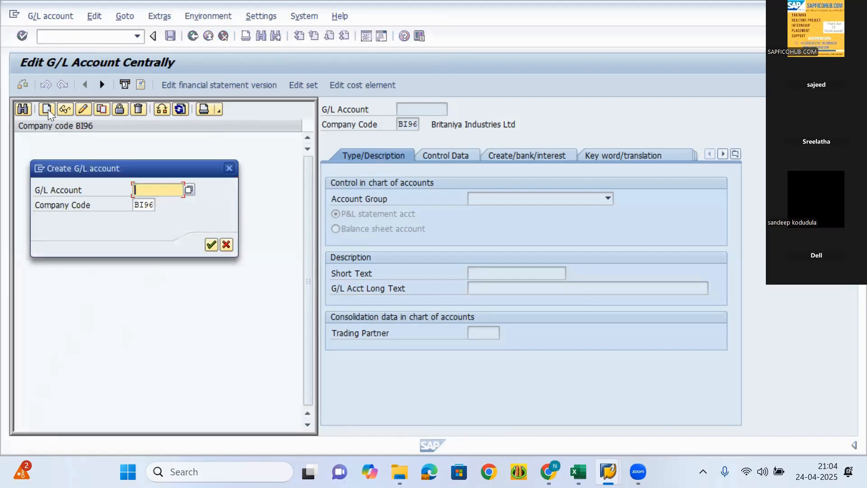
text(100500)
key(Return)
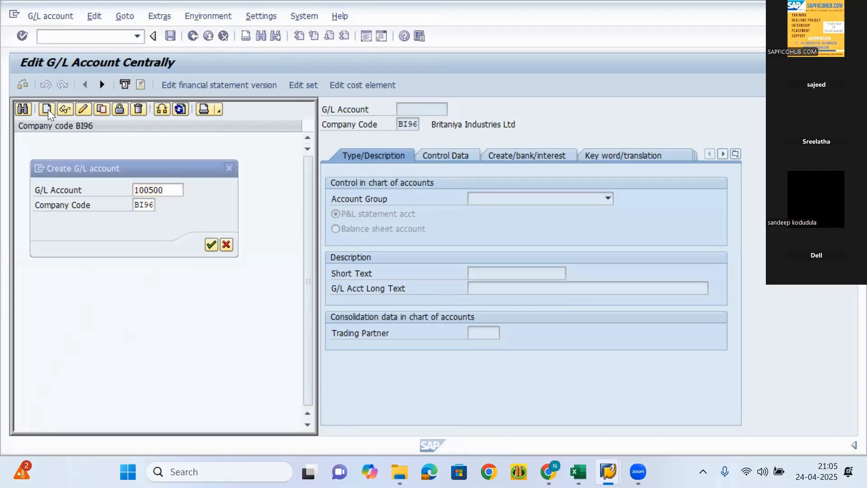
click(503, 198)
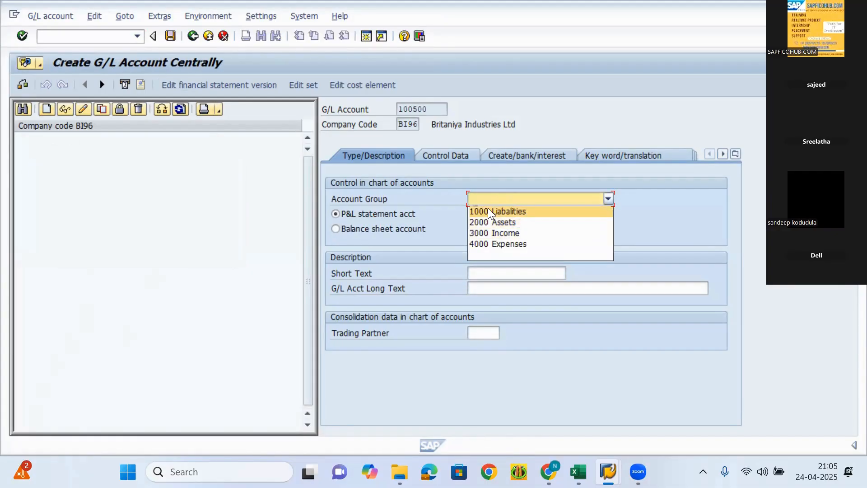
click(488, 210)
click(379, 231)
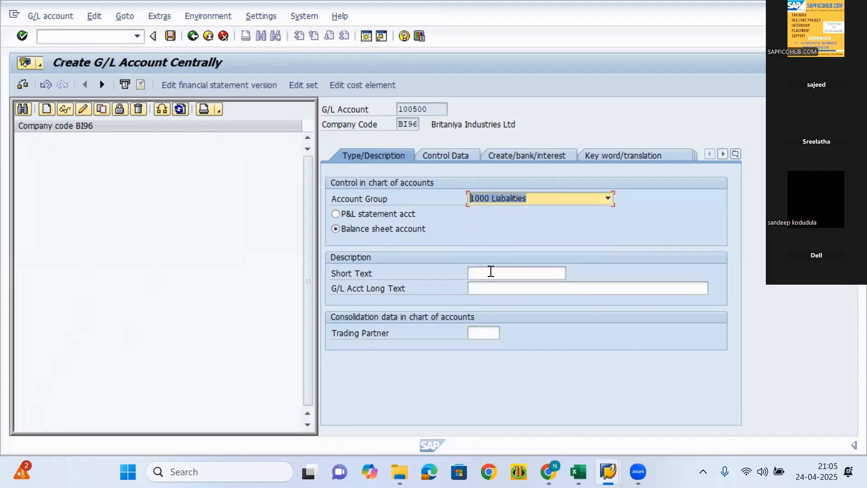
Fill in both the short text and the long text of the G/L account as "Retarned earnings ac"
click(494, 275)
text(Re)
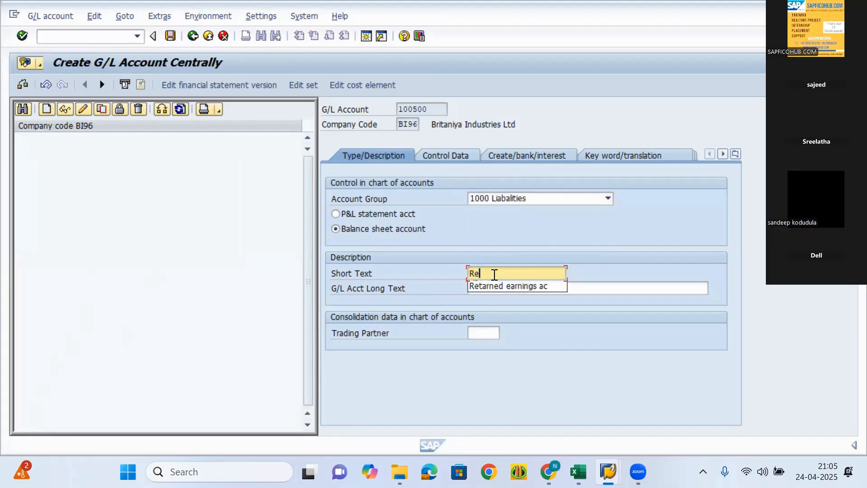
key(Down)
key(Tab)
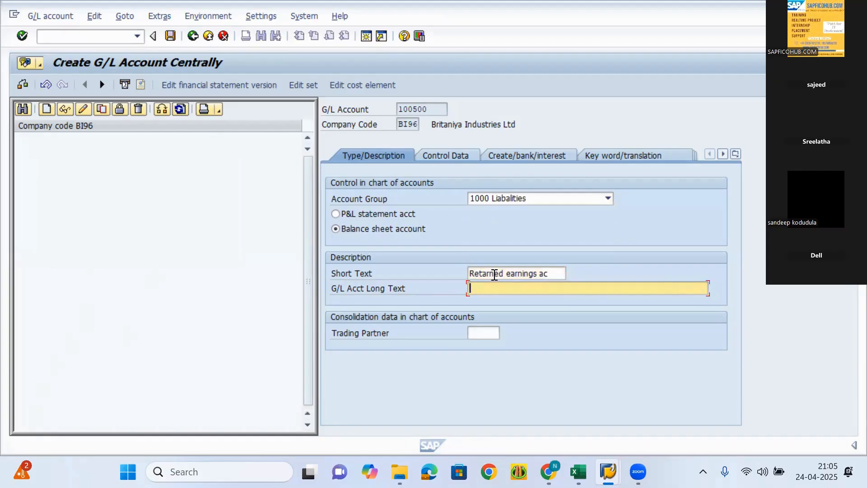
text(Re)
key(Down)
key(Return)
click(493, 199)
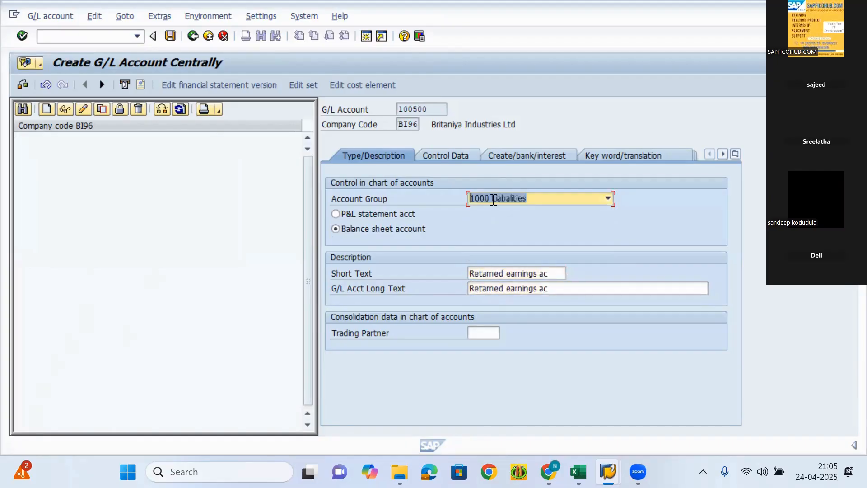
In the account's control data, enable only balances in local currency and line item display, and set the sort key to 002
click(459, 156)
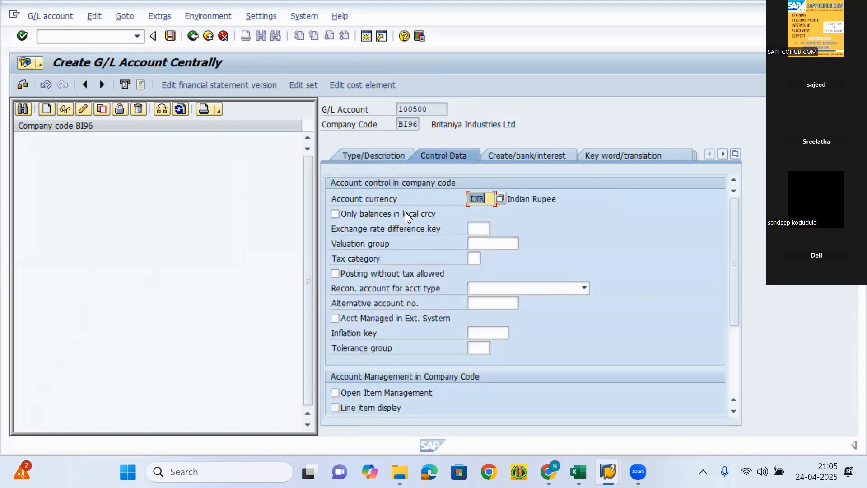
click(353, 210)
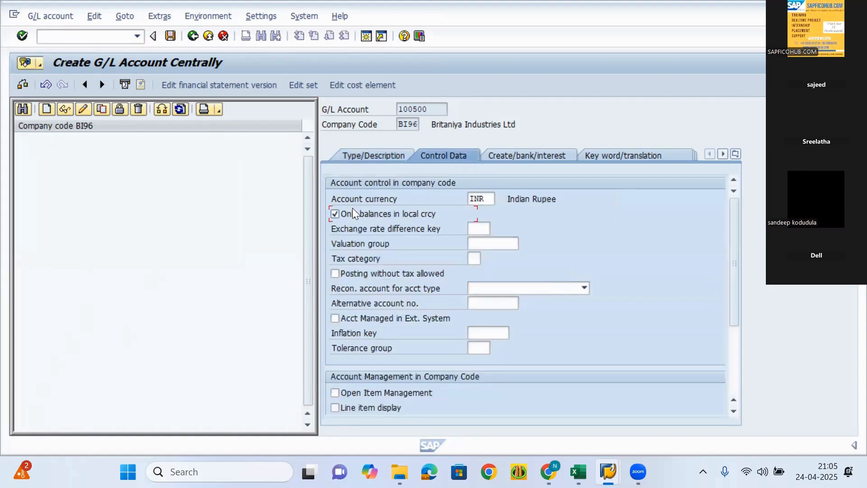
click(353, 406)
scroll(572, 308, down, 3)
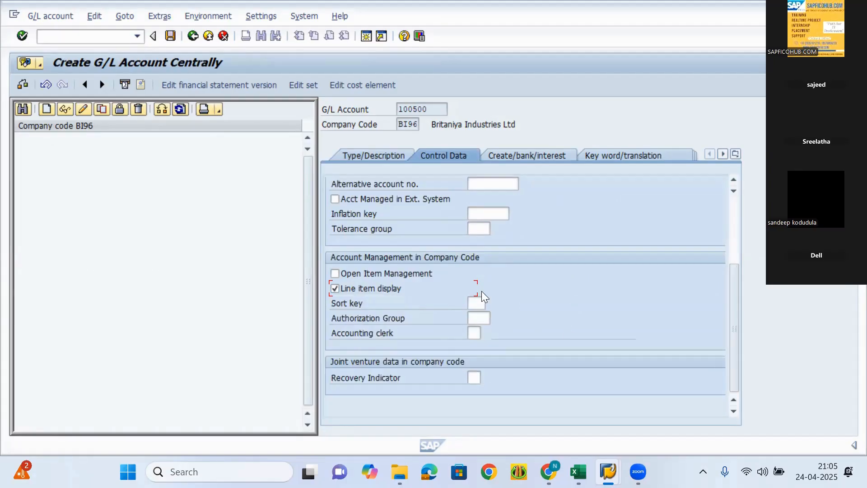
click(477, 303)
text(002)
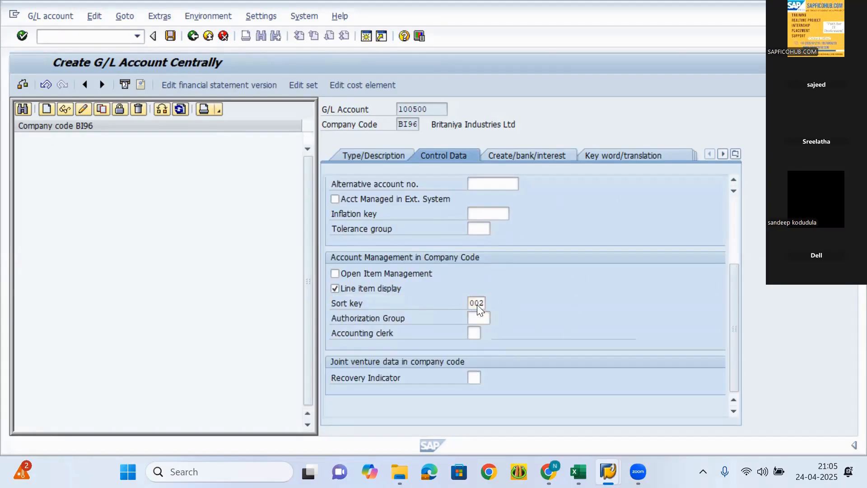
key(Return)
Look up the available field status groups in the G/L account's document creation settings
click(517, 155)
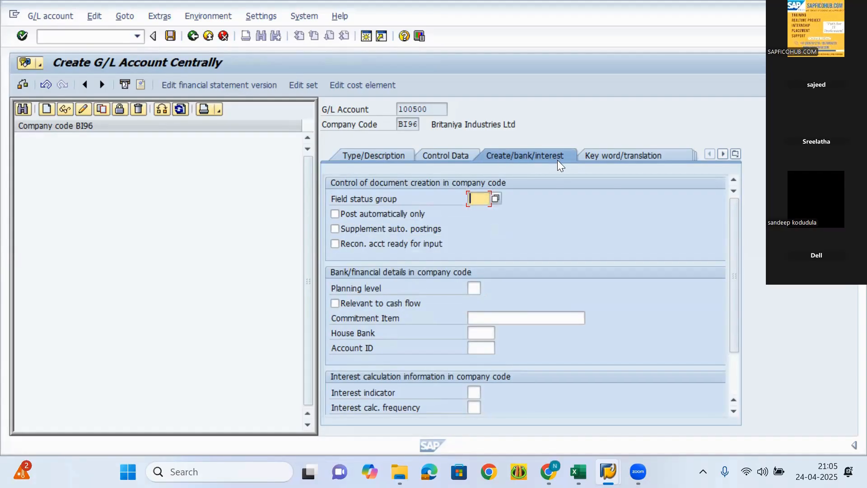
click(495, 198)
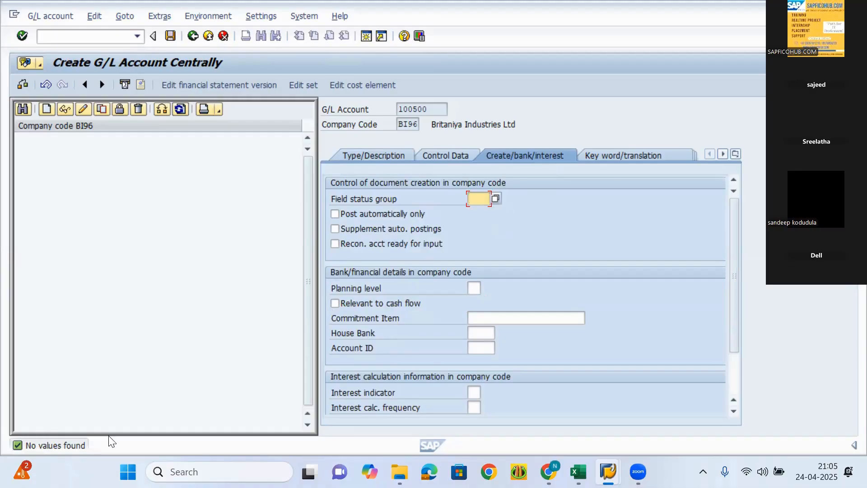
click(330, 197)
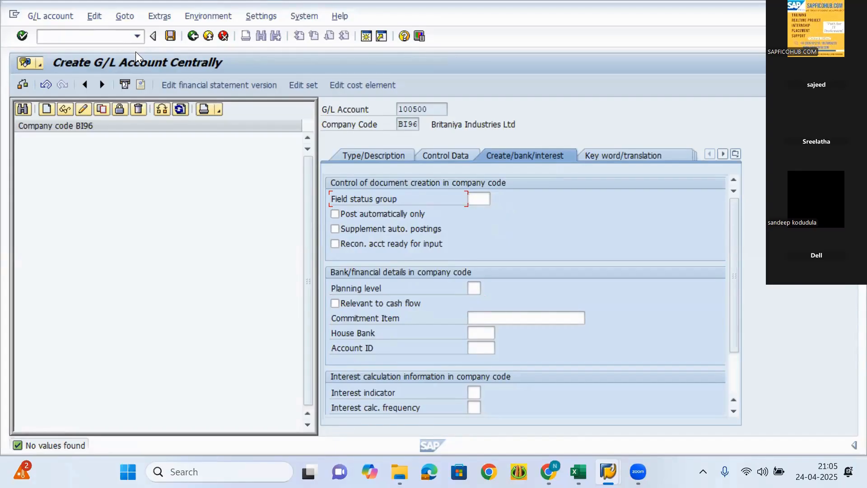
Leave the G/L account creation and open the field status variants overview with transaction obc4
click(89, 39)
text(/n)
key(Return)
text(o)
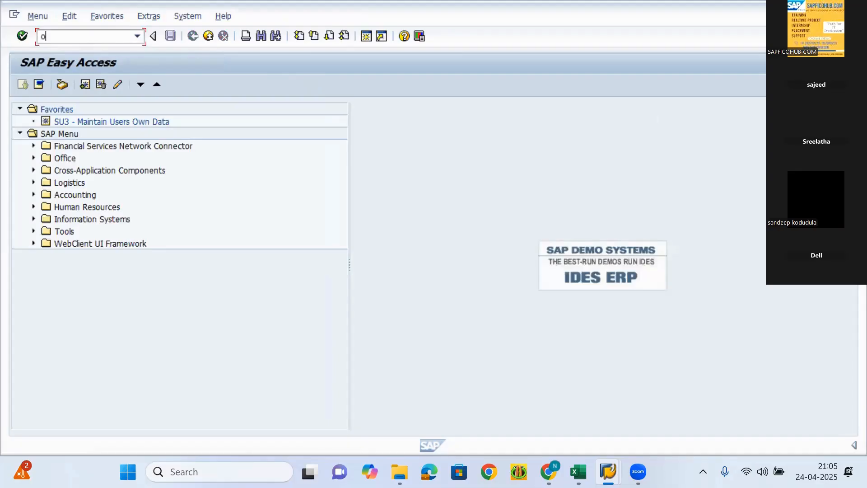
text(bc4)
key(Return)
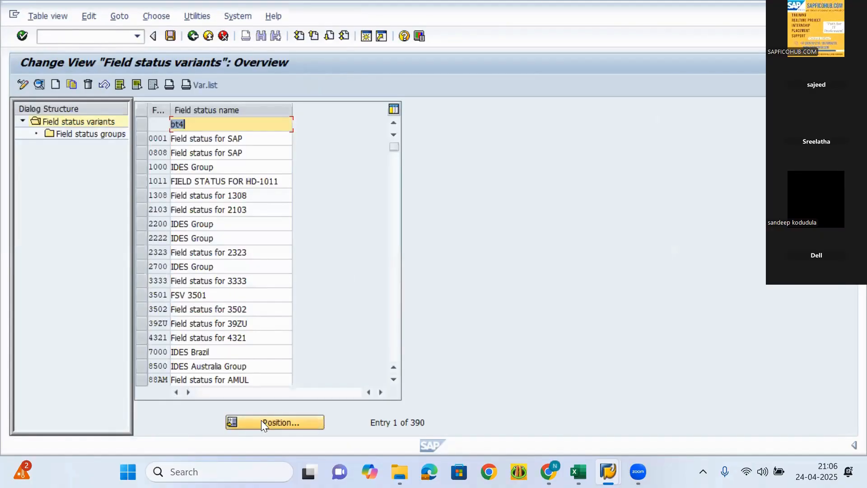
Find field status variant BI96 and display its field status groups
click(261, 421)
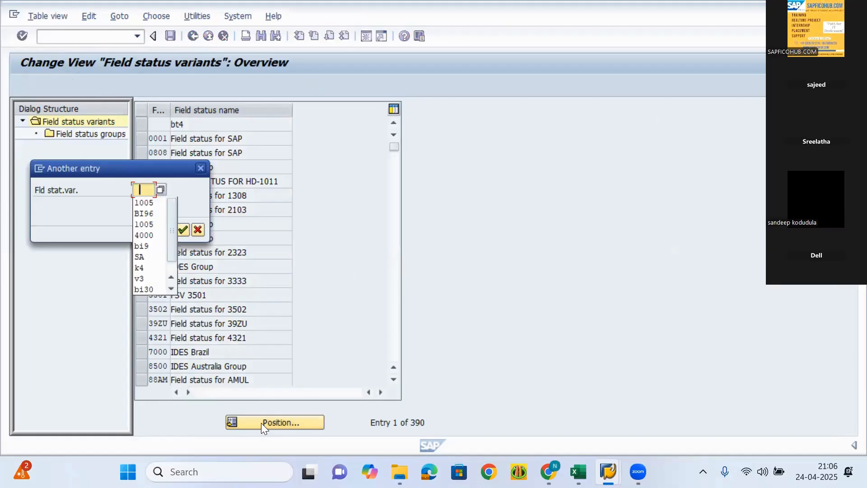
key(Down)
key(Down)
key(Return)
key(Return)
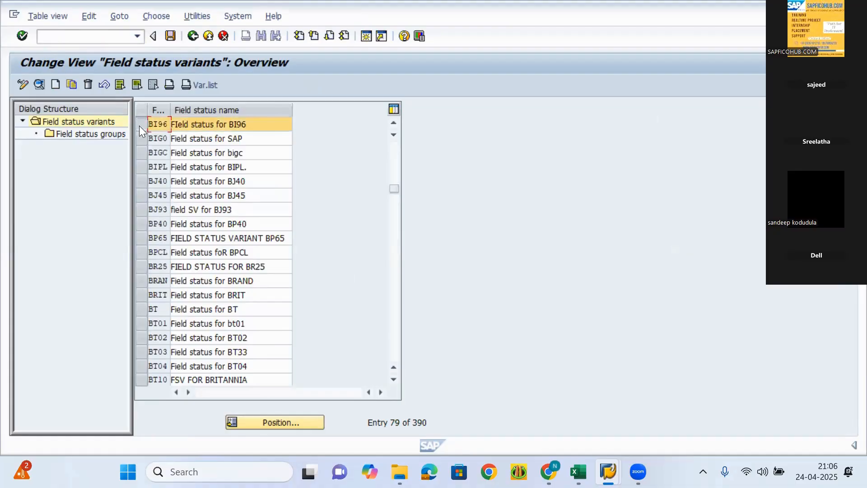
click(98, 134)
double_click(98, 135)
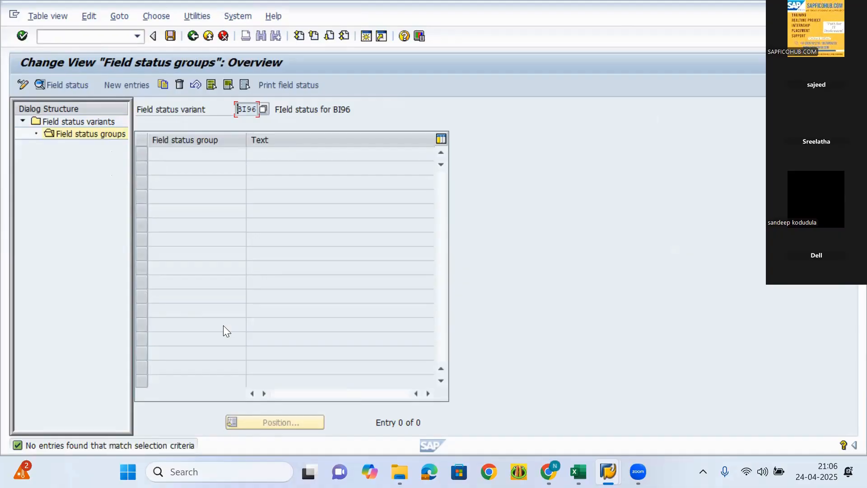
Go back to the field status variants, locate BI96 again and try to delete that variant
click(192, 40)
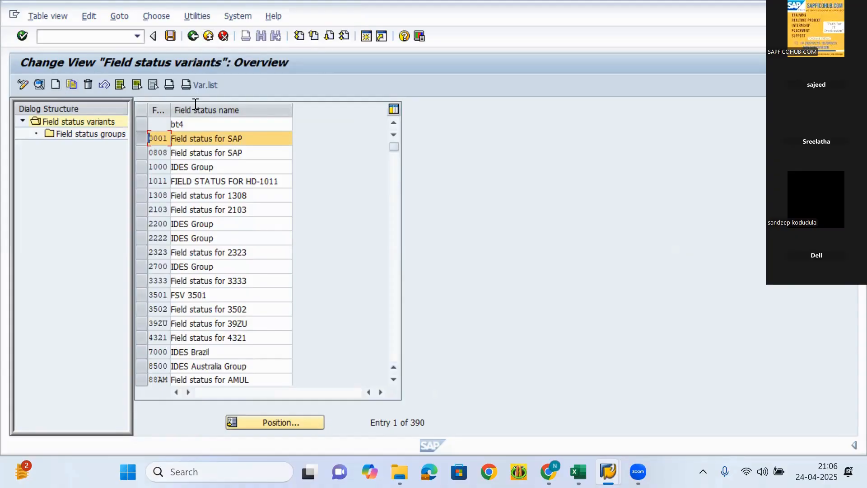
click(304, 420)
key(Down)
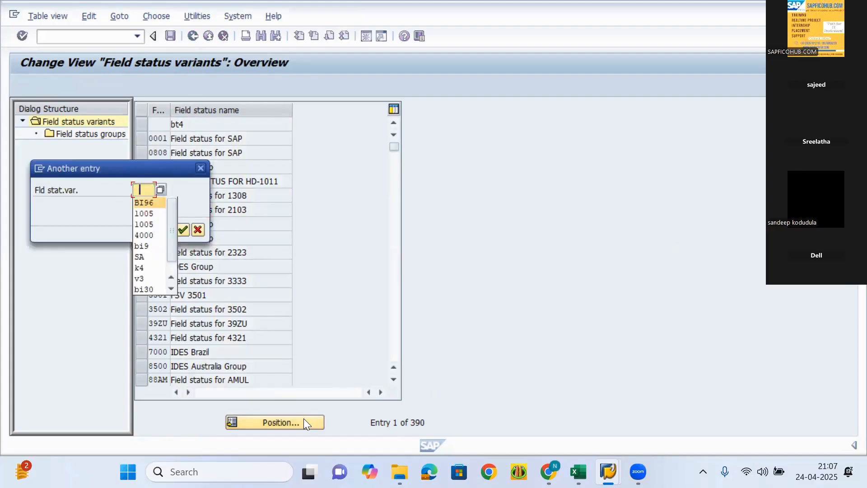
key(Return)
key(Return)
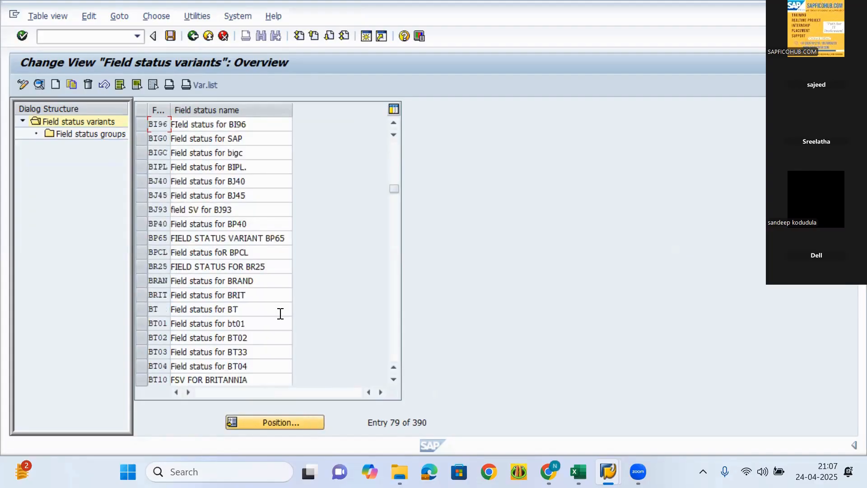
click(142, 123)
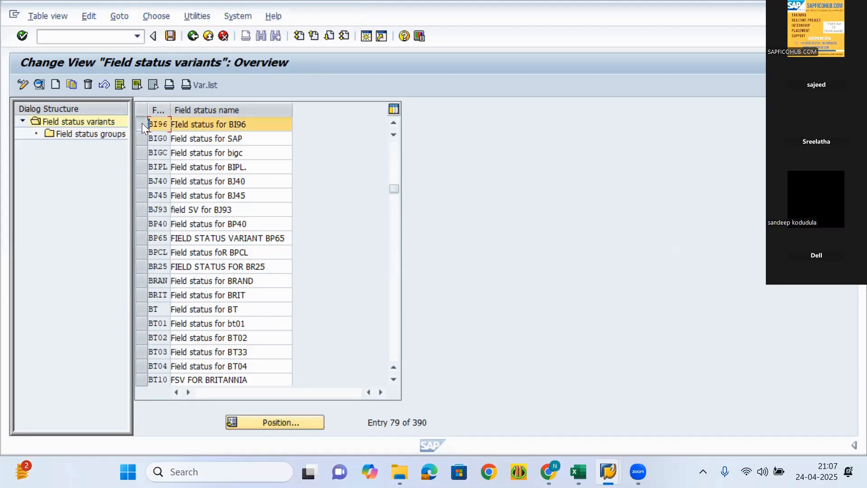
click(89, 86)
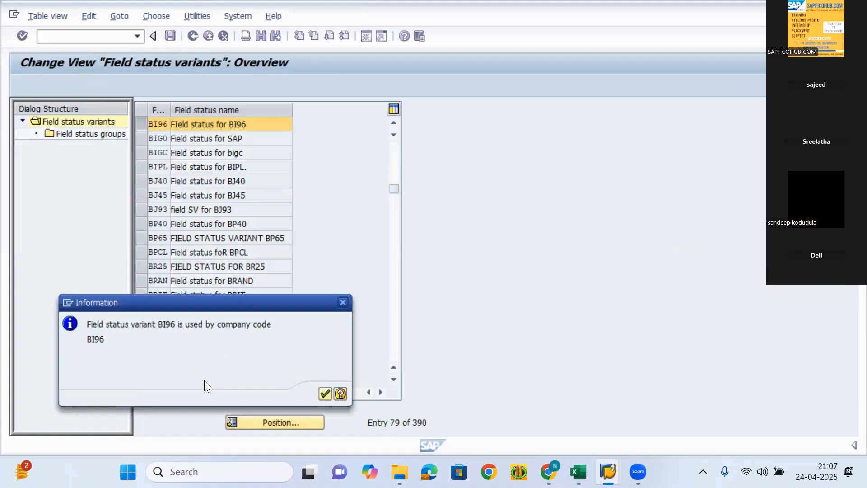
key(Return)
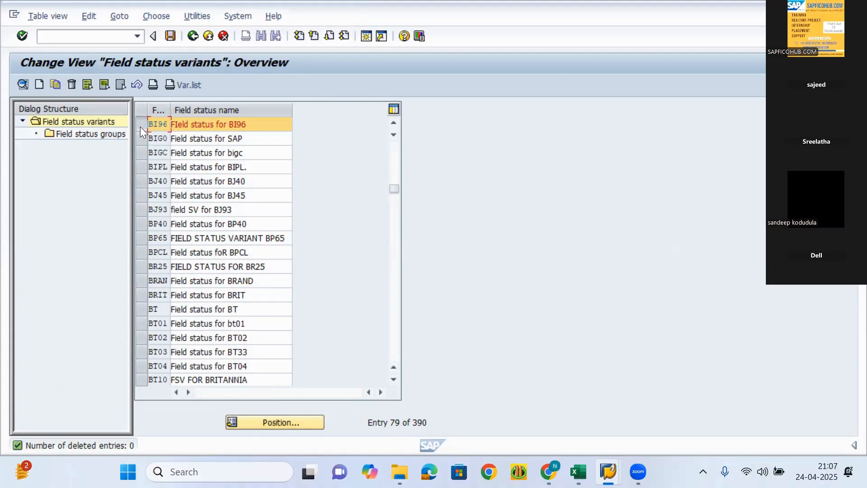
Open the company code to field status variant assignment with transaction obc5 and find company code BI96
click(218, 44)
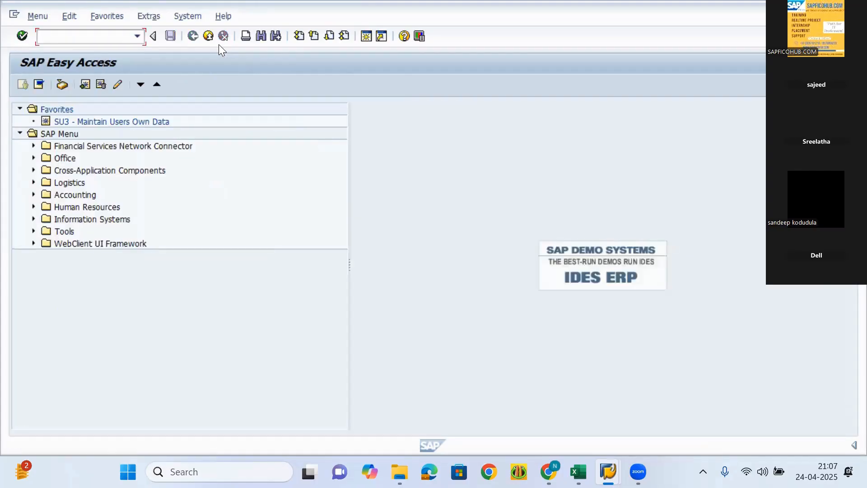
text(obc5)
key(Return)
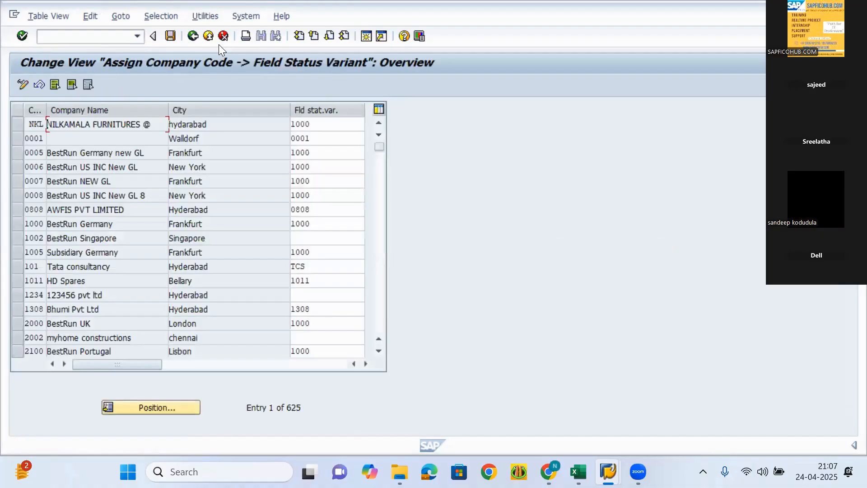
click(139, 406)
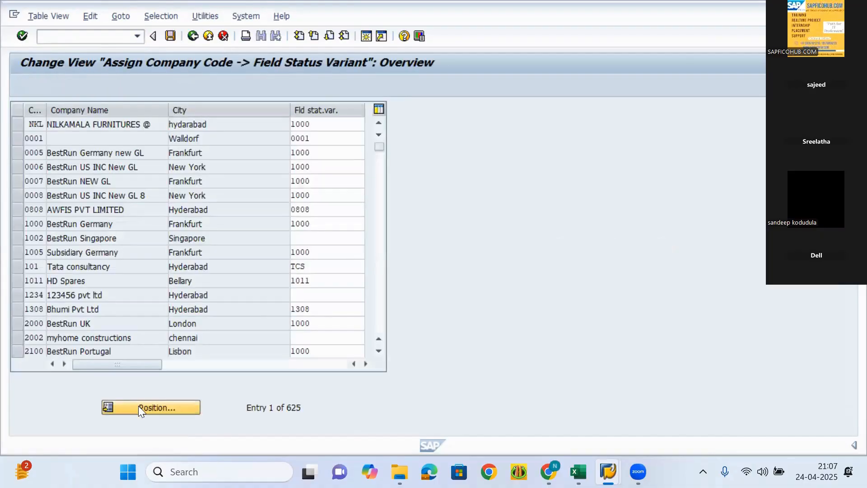
text(BI96)
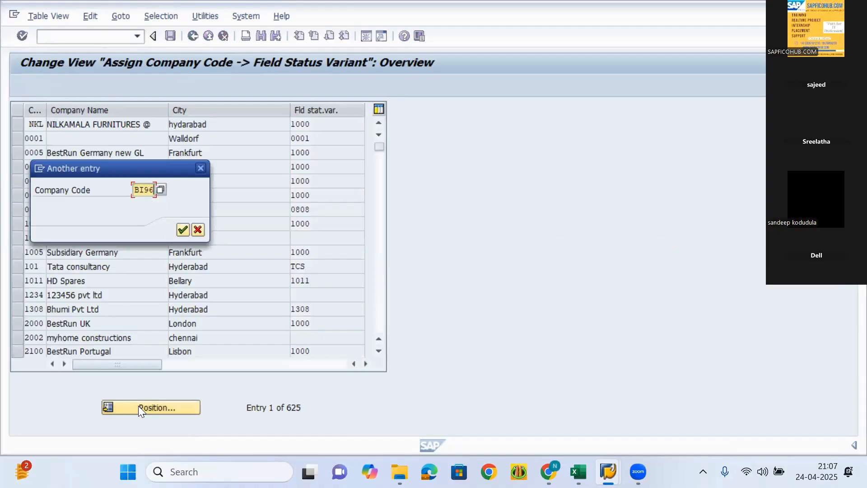
key(Return)
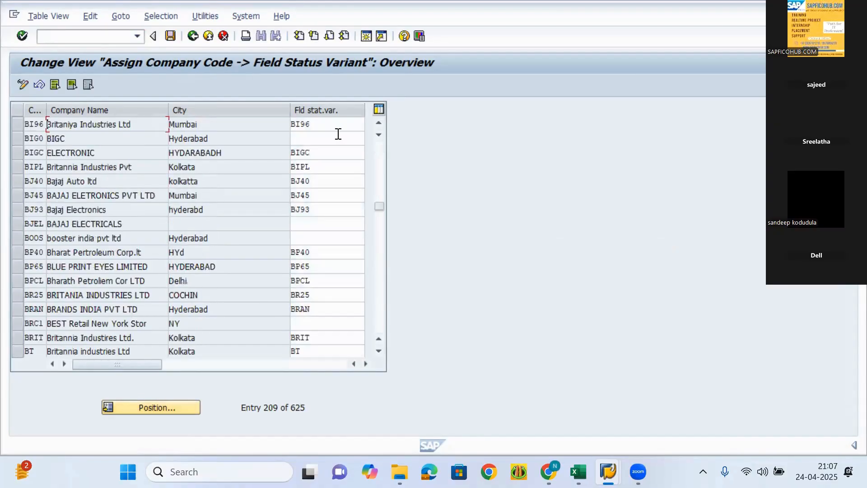
Clear the field status variant assigned to company code BI96, save it under the proposed customizing request, and leave the assignment view
click(332, 125)
key(BackSpace)
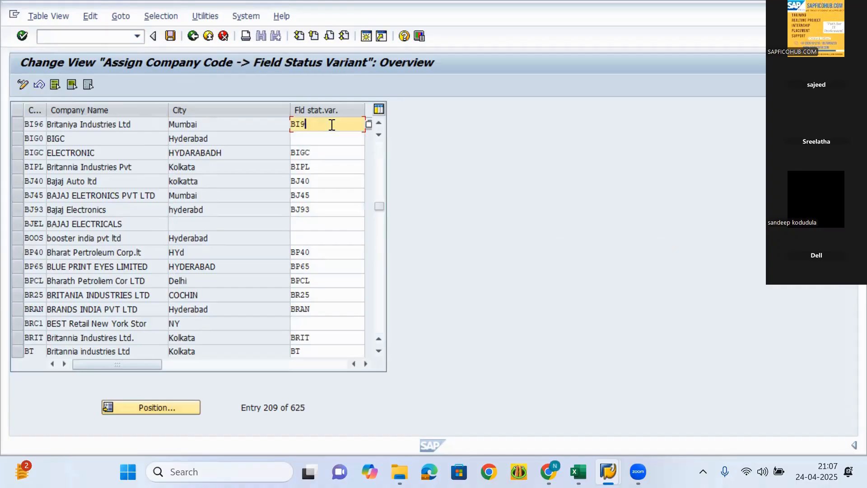
key(BackSpace)
key(BackSpace)
key(BackSpace)
key(ctrl+s)
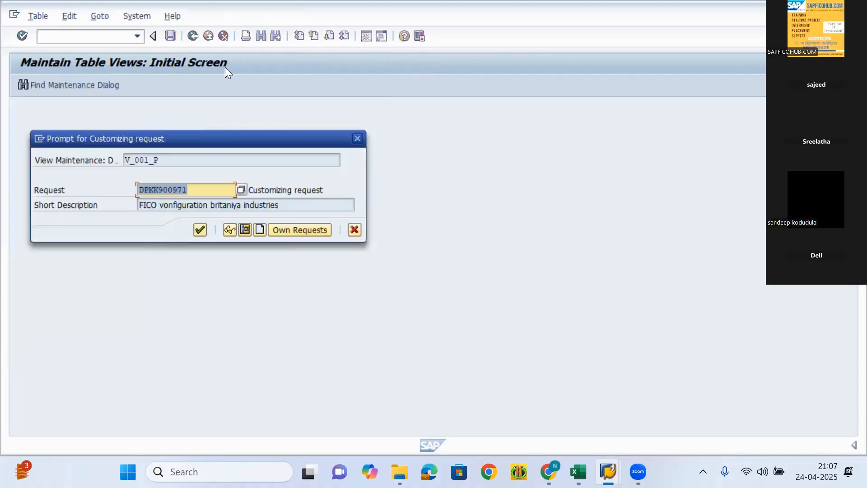
key(Return)
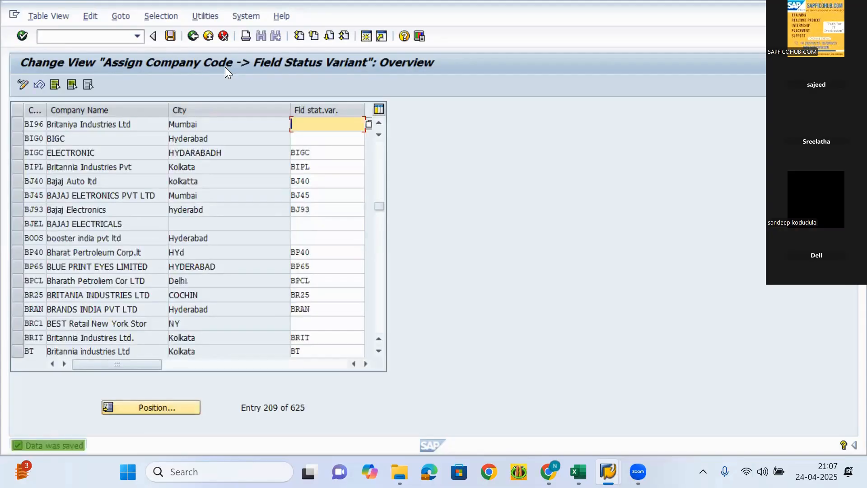
key(F3)
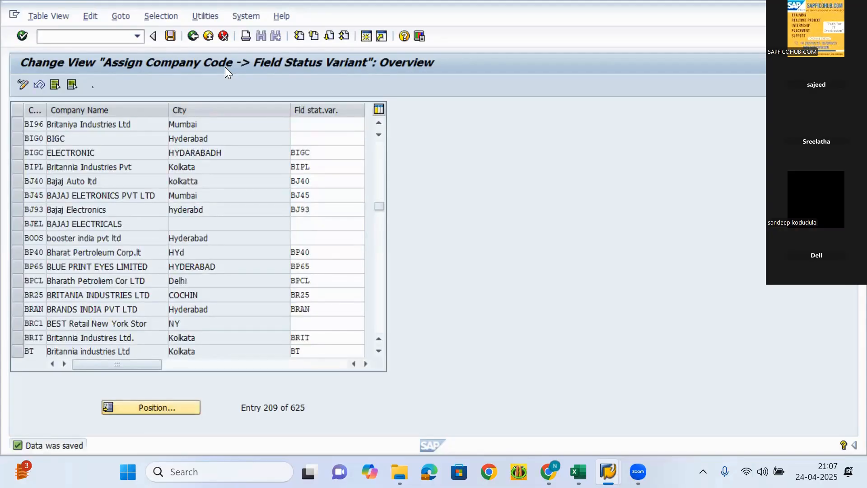
Open the field status variants with transaction obc4 and locate variant BI96
text(ob)
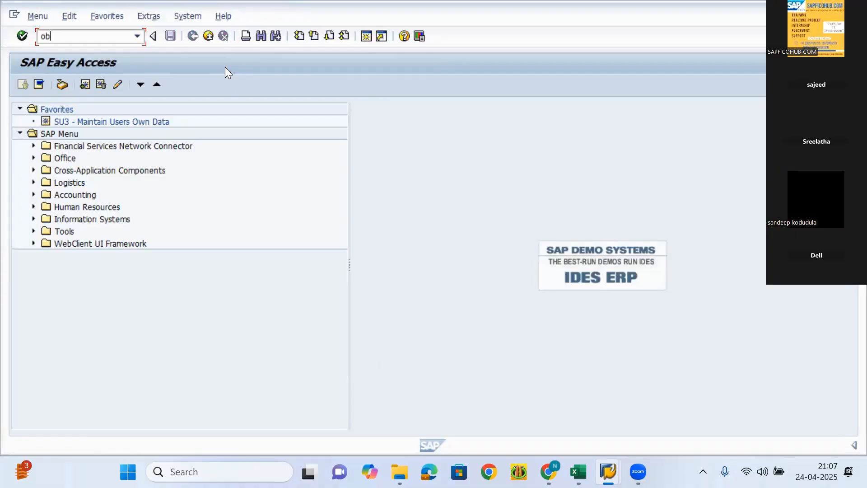
text(c4)
key(Return)
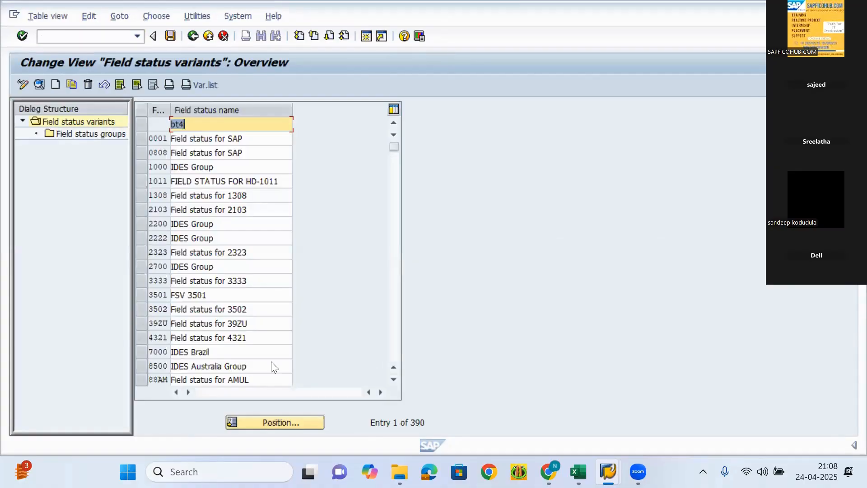
click(266, 420)
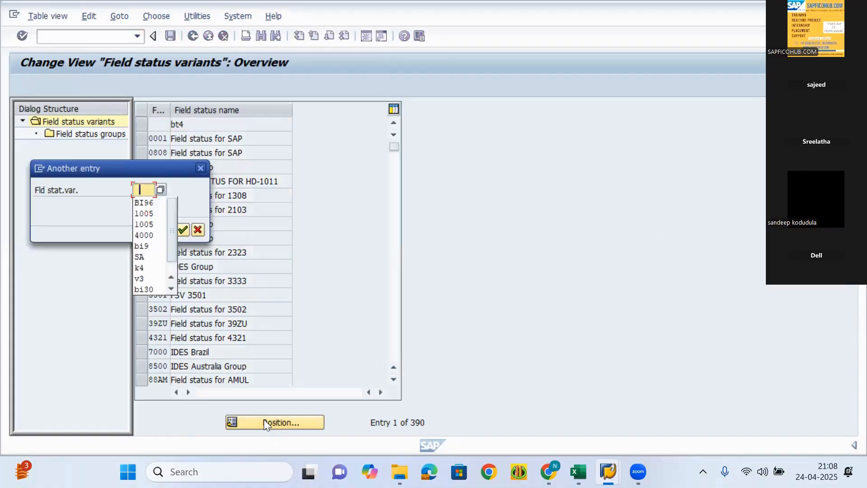
key(Down)
key(Return)
key(Return)
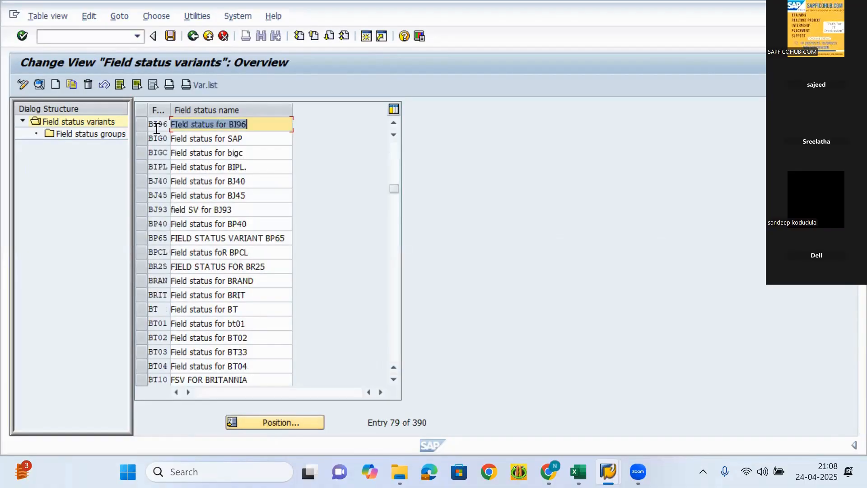
Delete field status variant BI96 and save the deletion
click(156, 126)
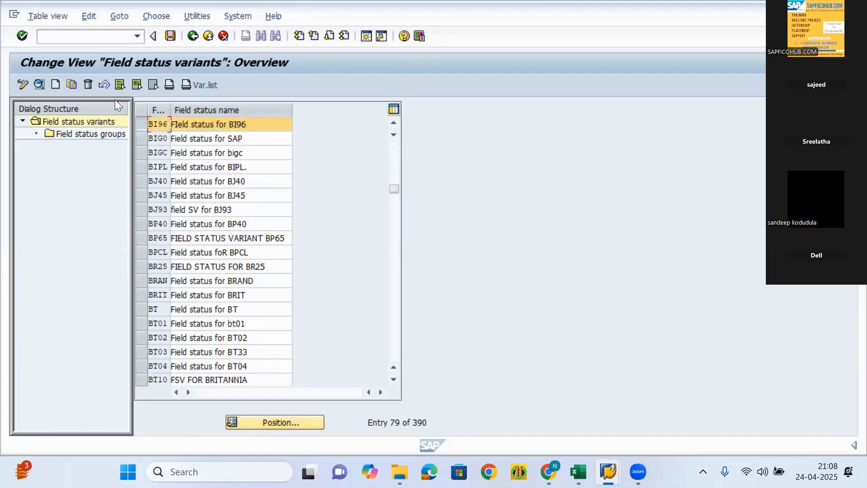
click(88, 84)
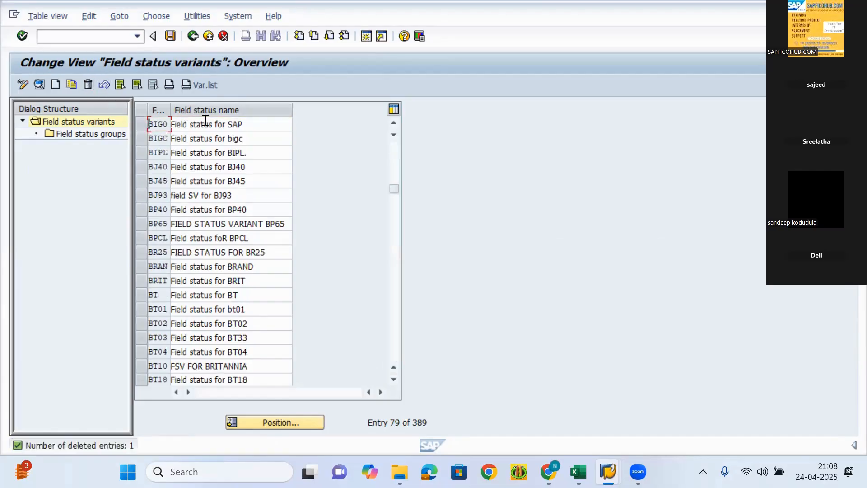
click(166, 44)
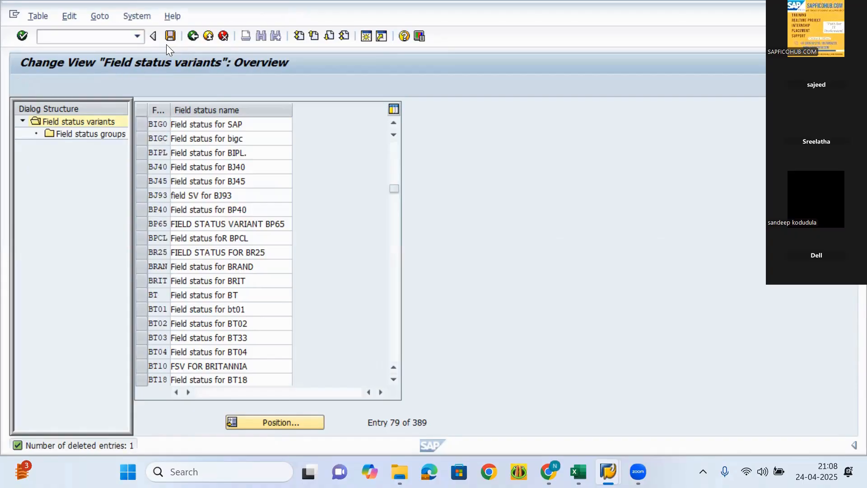
key(Return)
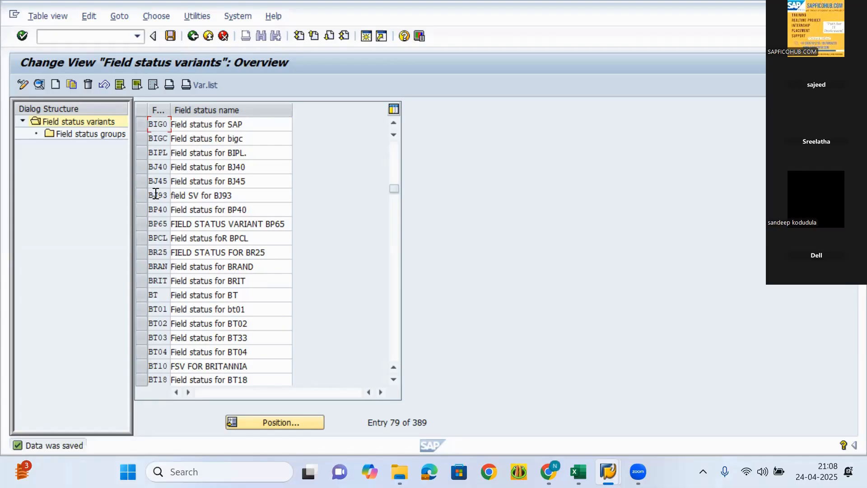
Copy field status variant 0001 as BI96 with the name Field status for BI96
drag(394, 190, 394, 128)
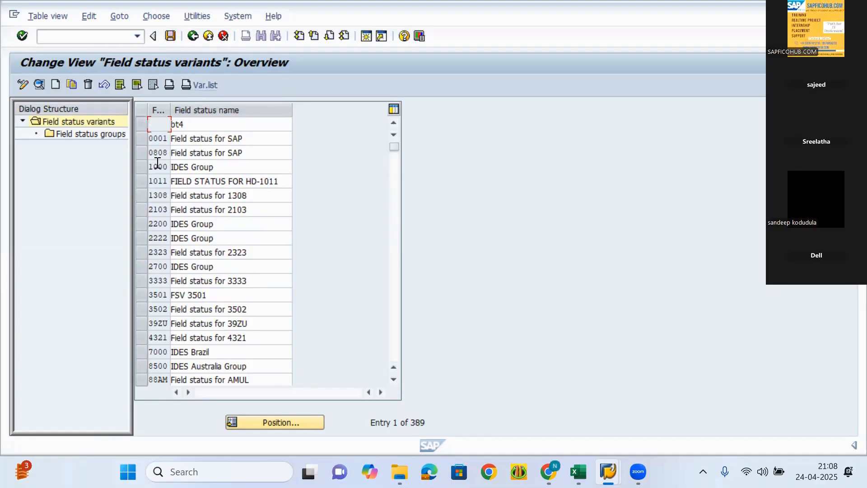
click(141, 138)
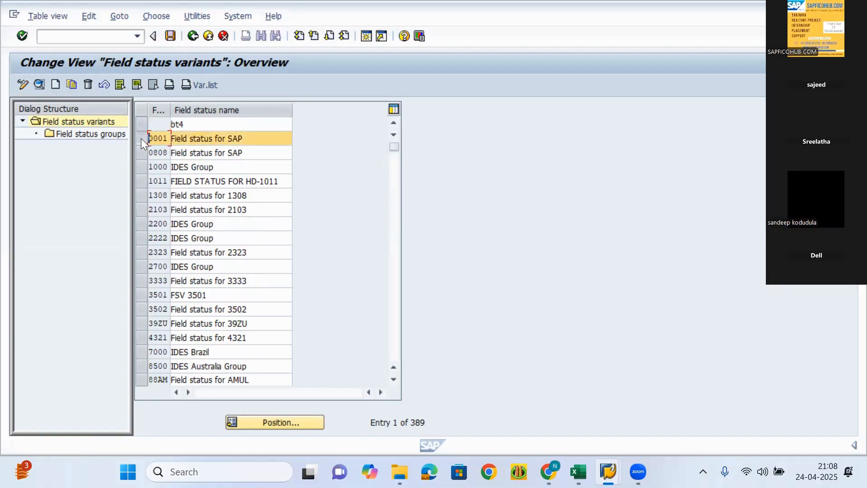
click(72, 85)
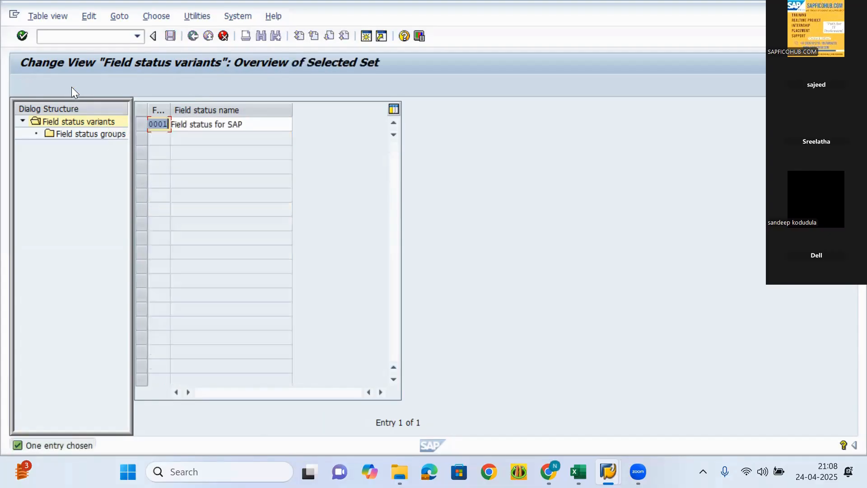
text(Bi96)
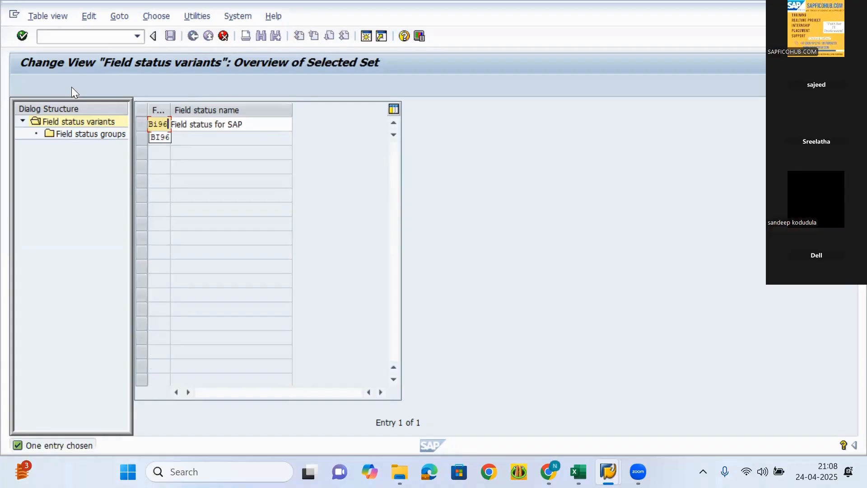
click(261, 125)
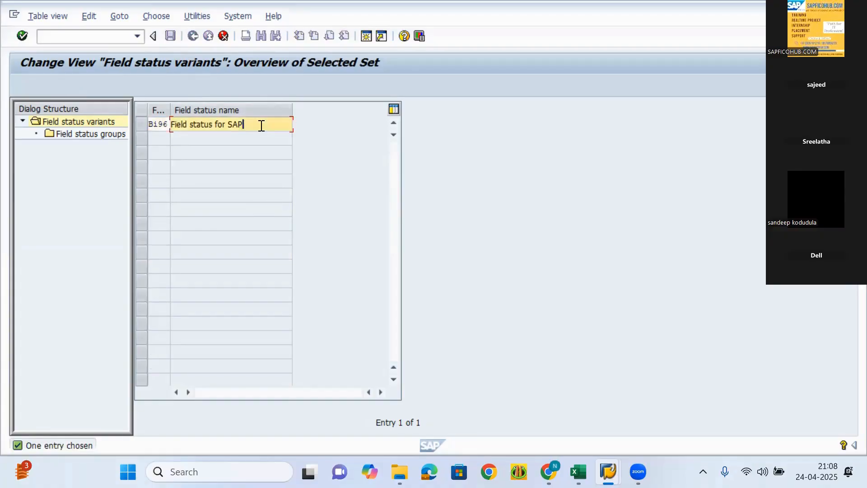
key(BackSpace)
key(BackSpace)
text(BI96)
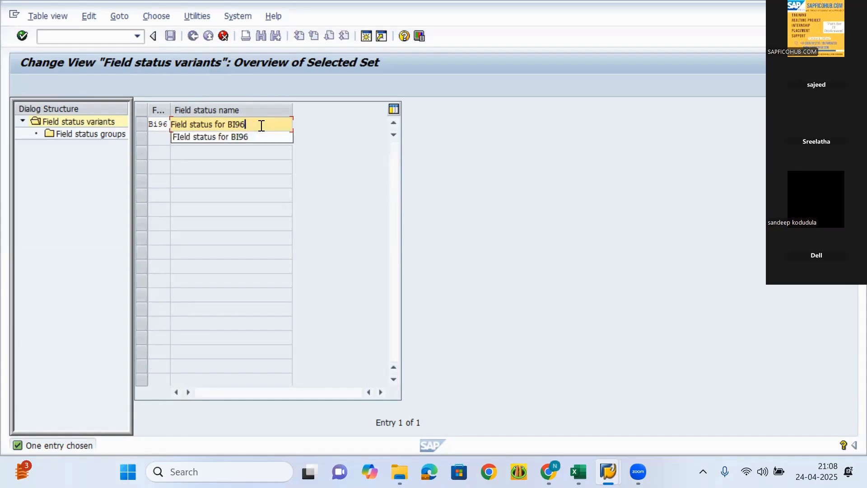
key(Return)
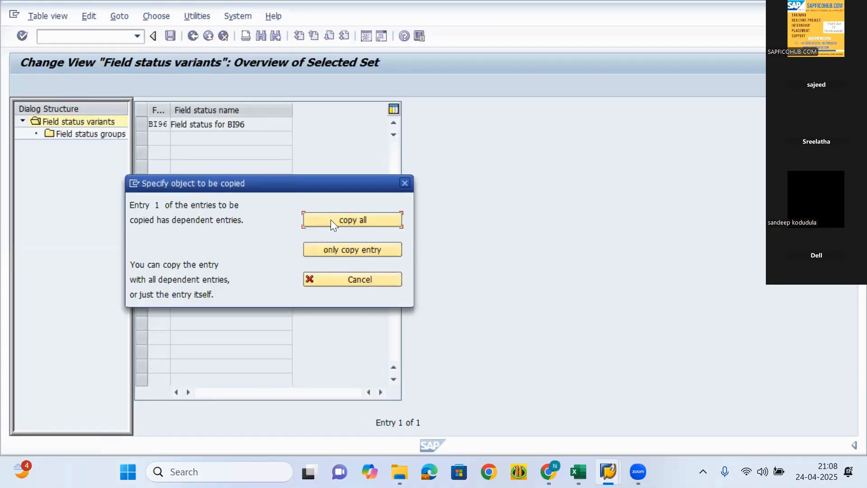
Include all dependent entries in the variant copy and save it
click(331, 220)
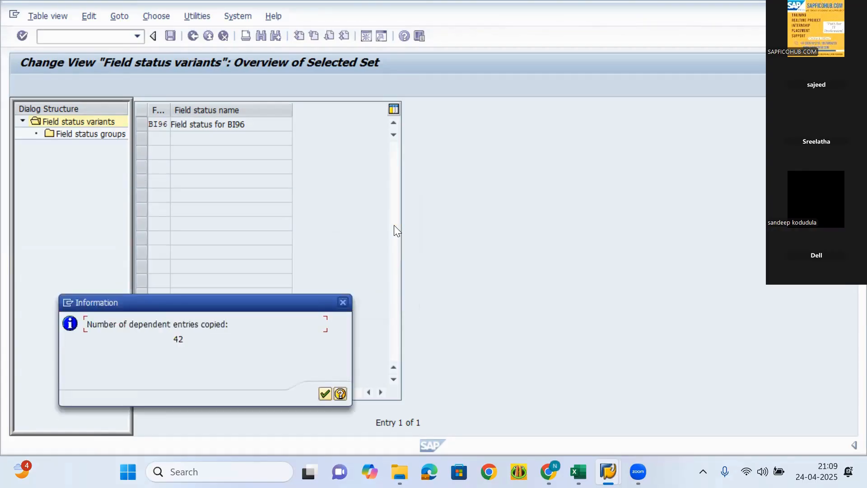
key(Return)
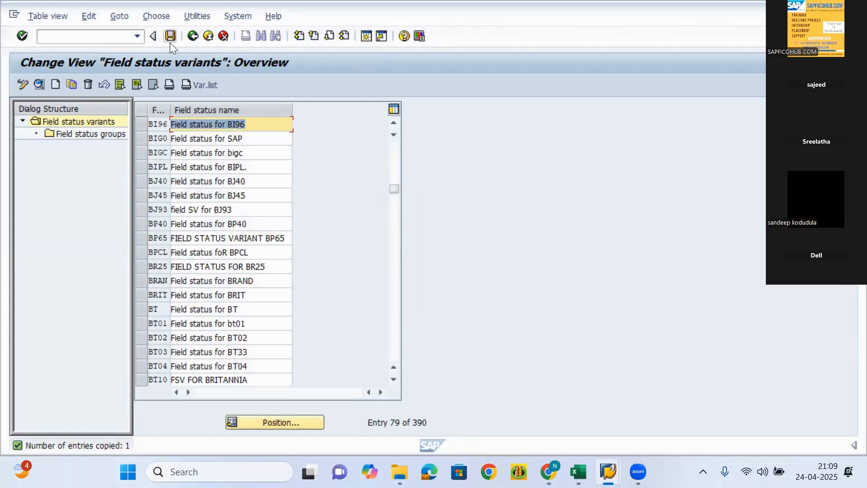
click(170, 43)
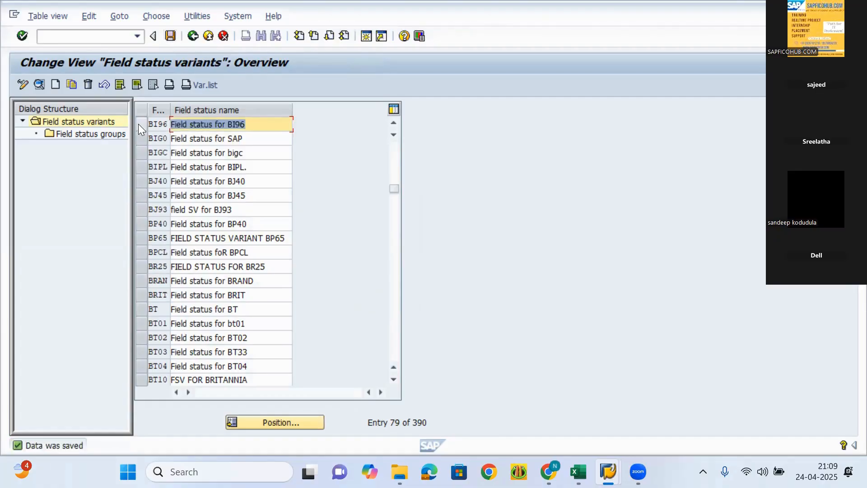
Display the field status groups of variant BI96, then return to the SAP Easy Access screen
click(138, 124)
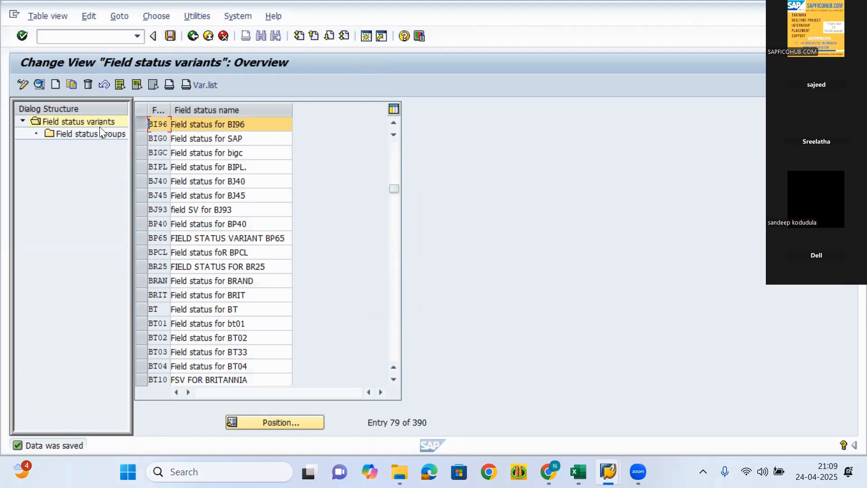
click(100, 139)
double_click(99, 139)
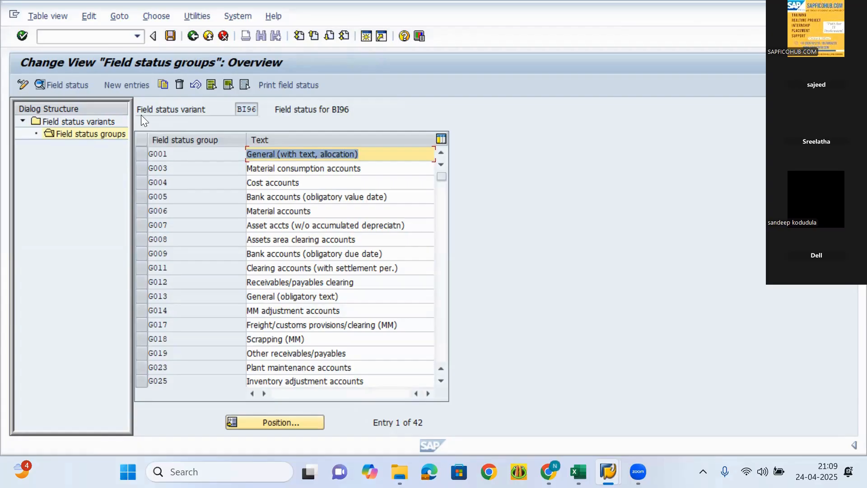
click(197, 47)
click(198, 47)
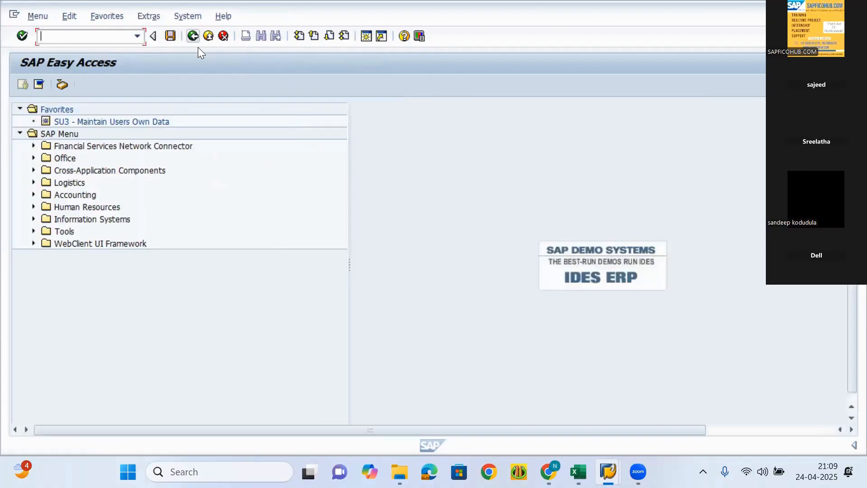
Open the company code to field status variant assignment with transaction obc5 and locate company code BI96
text(obc5)
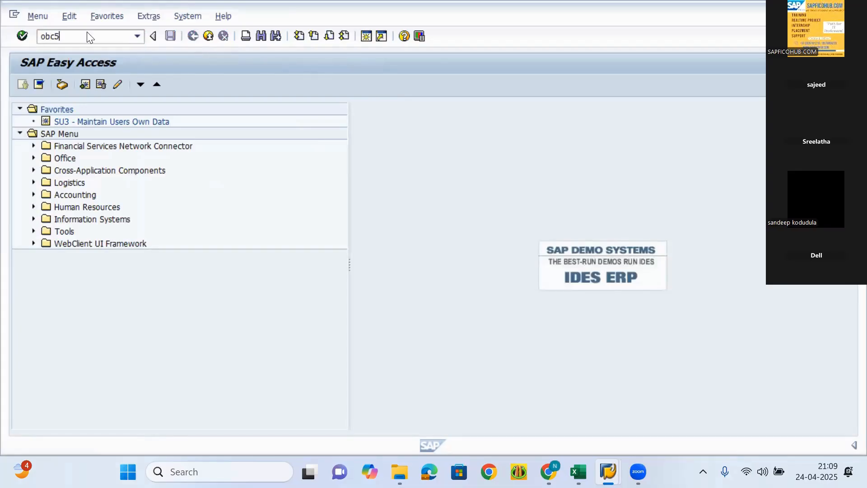
key(Return)
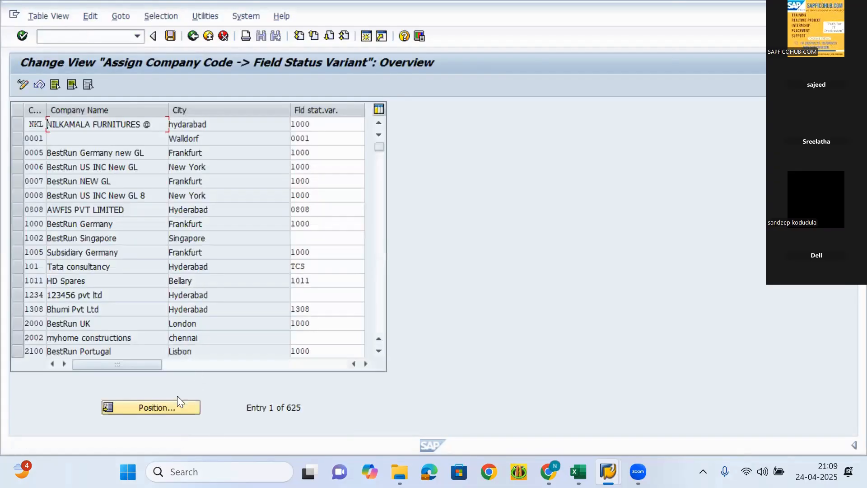
click(162, 404)
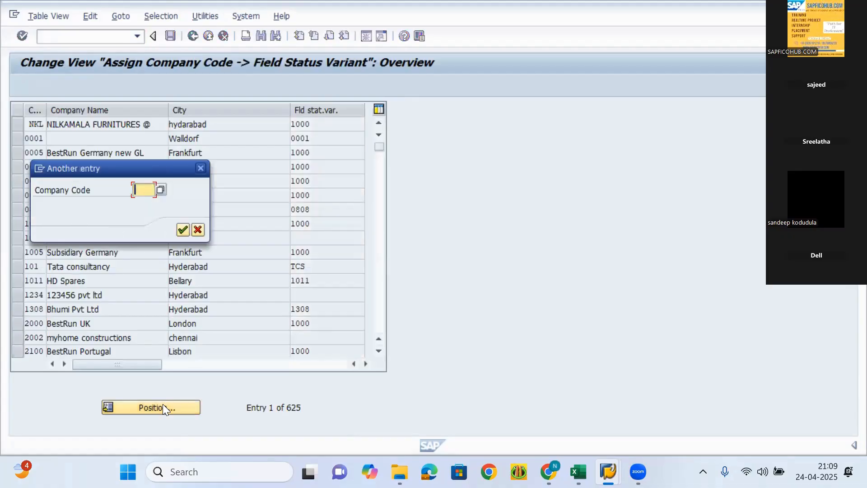
text(Bi96)
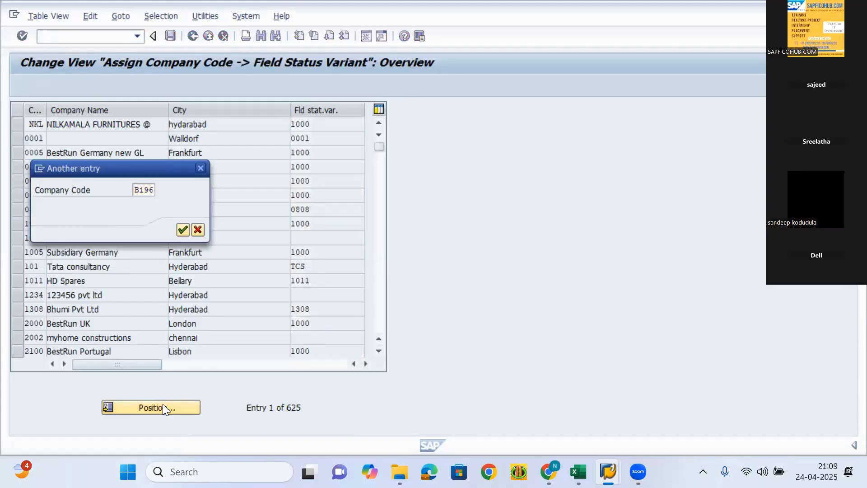
key(Return)
Assign field status variant BI96 to company code BI96 and save it under the proposed customizing request
key(Tab)
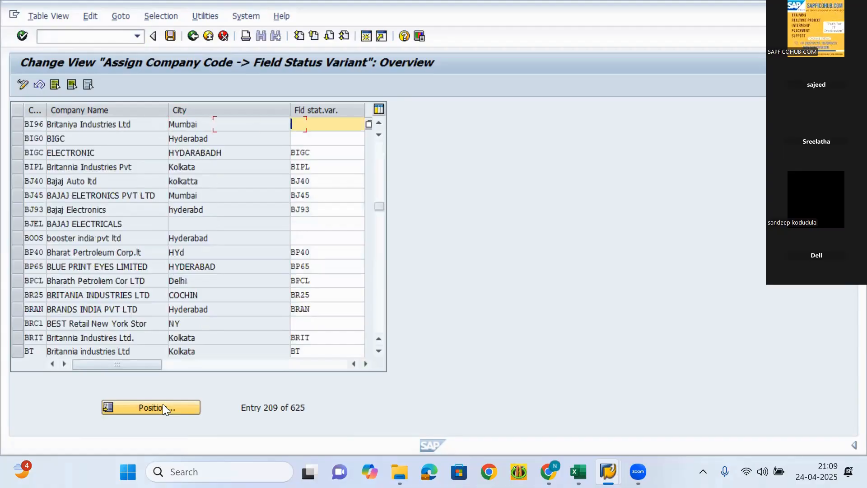
text(BI96)
key(Return)
key(ctrl+s)
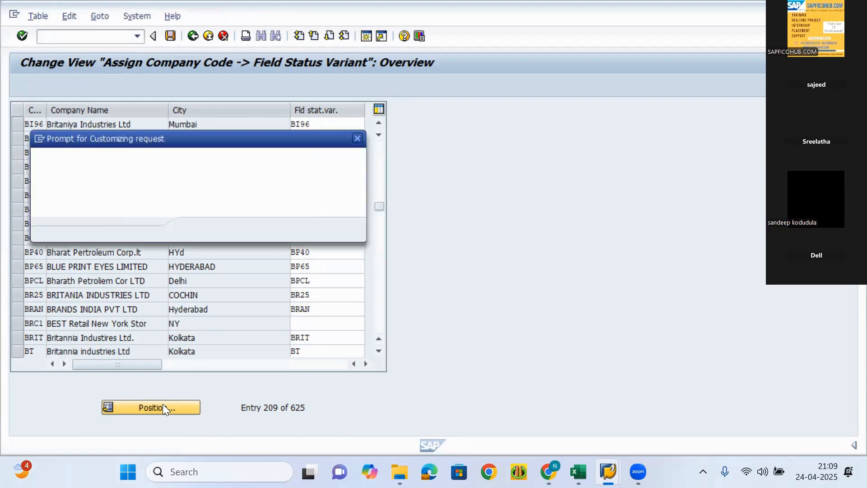
key(Return)
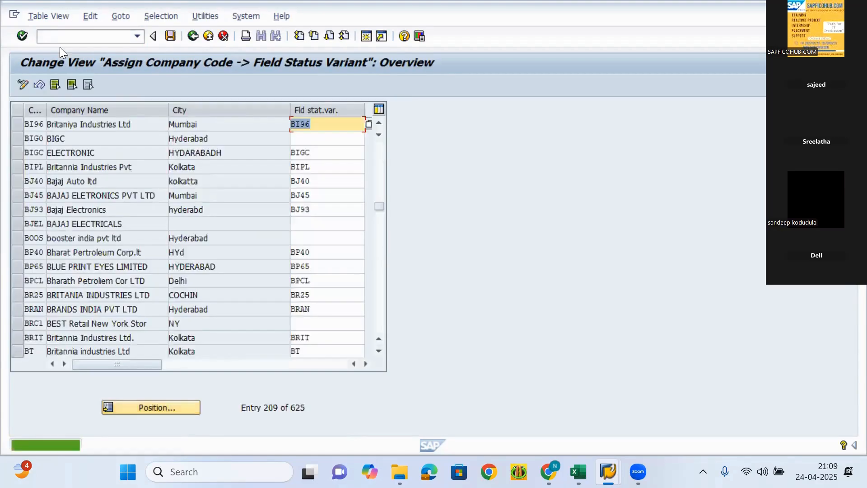
Switch to central G/L account maintenance with /nfs00 and start creating account 100500 in company code BI96
click(64, 31)
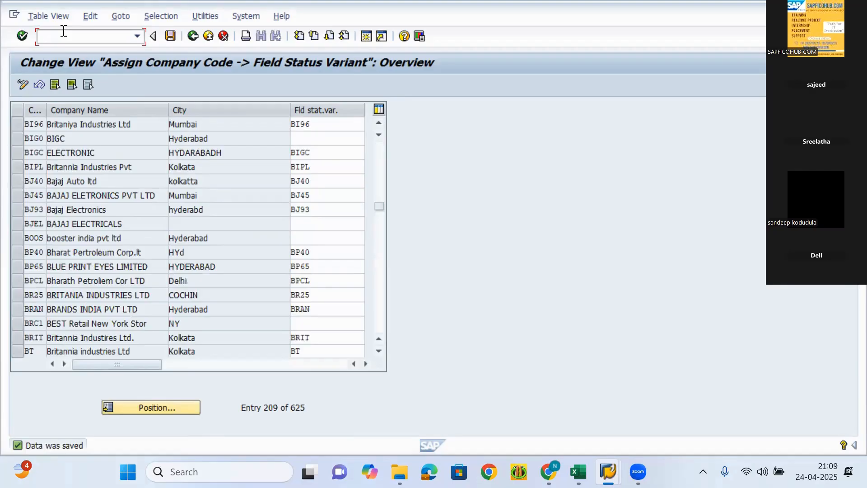
text(/nfs00)
key(Return)
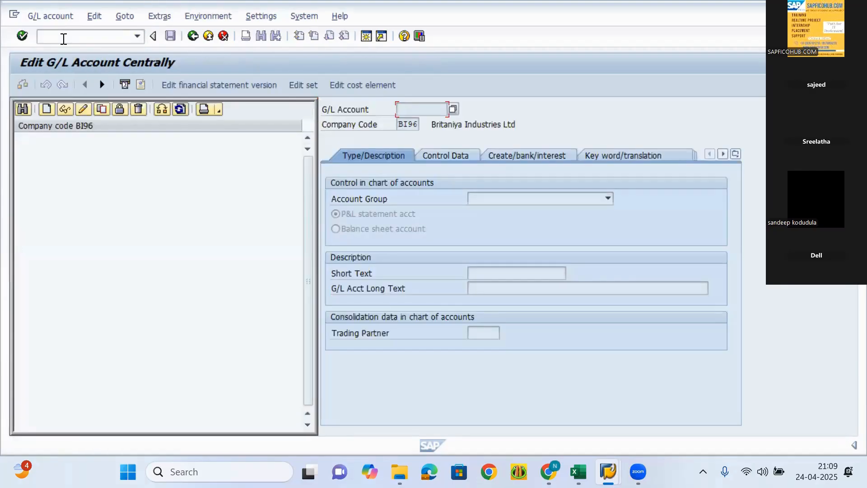
click(46, 109)
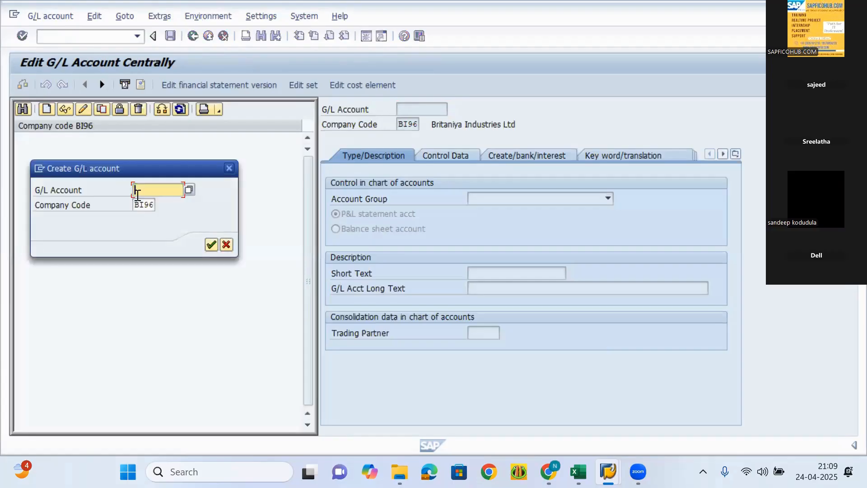
click(137, 193)
key(Down)
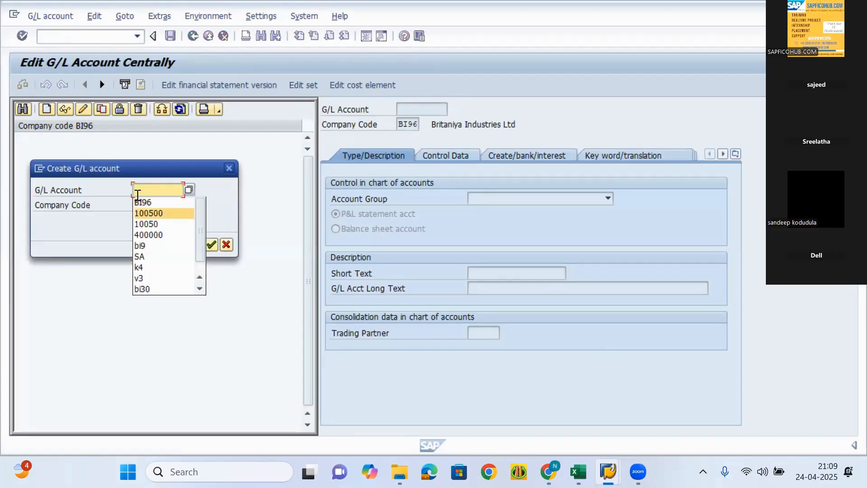
key(Return)
key(Return)
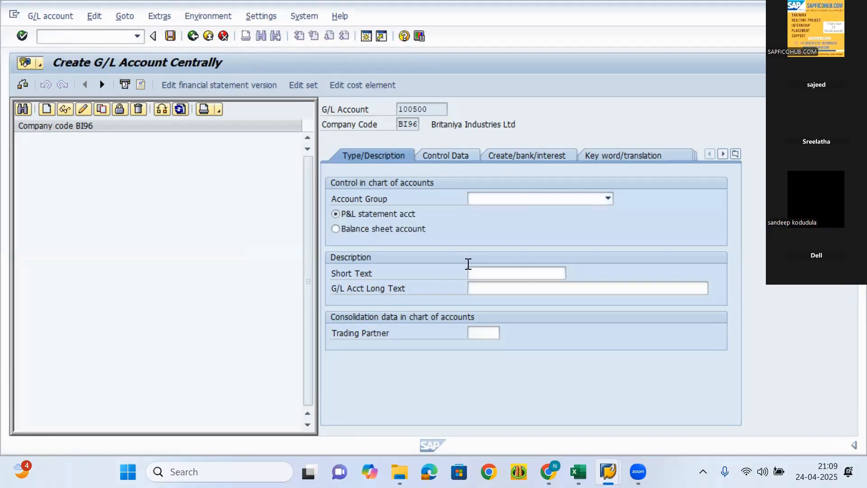
Set the account group to 1000 Liabalities and classify the account as a balance sheet account
click(524, 198)
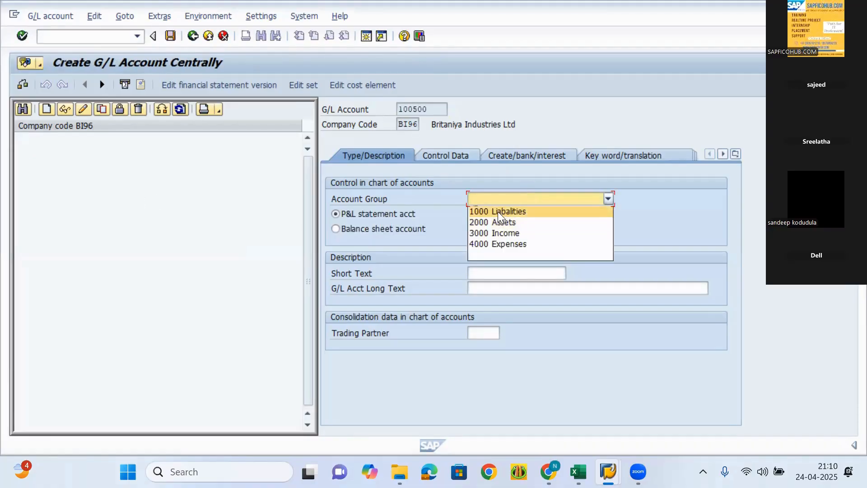
click(500, 212)
click(350, 232)
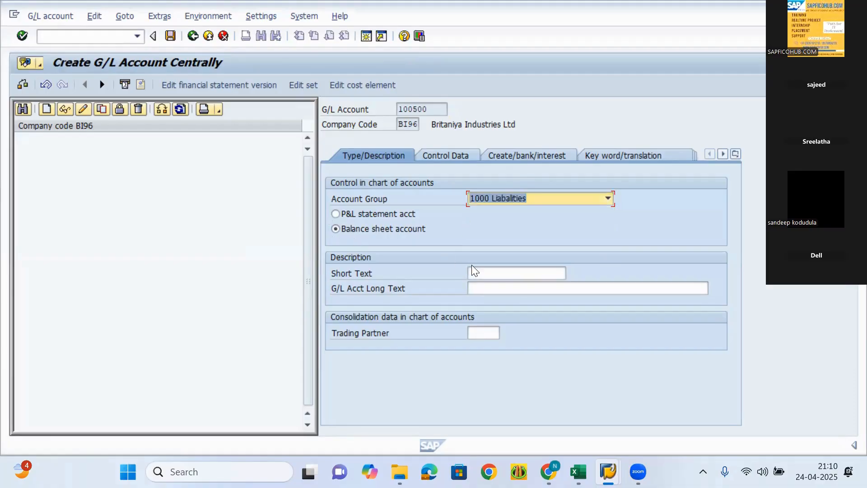
Enter "Retarned earnings ac" as both the short text and the long text of the G/L account
click(493, 270)
key(Down)
key(Return)
key(Tab)
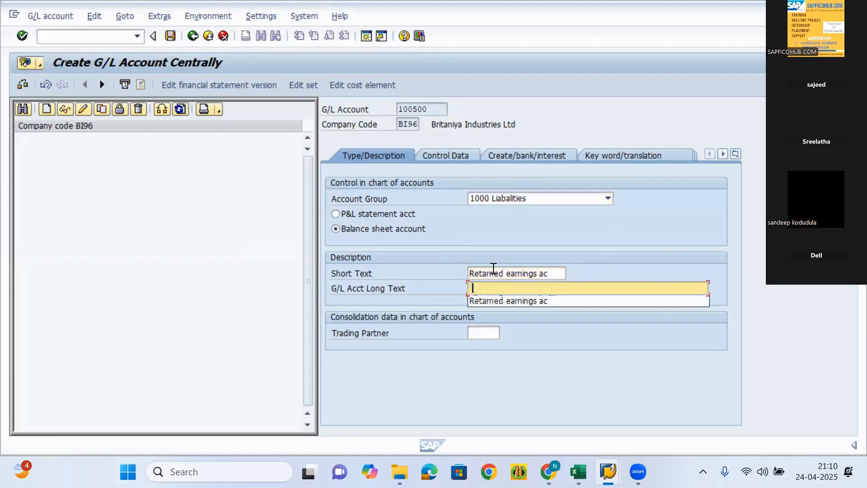
key(Down)
key(Return)
key(Return)
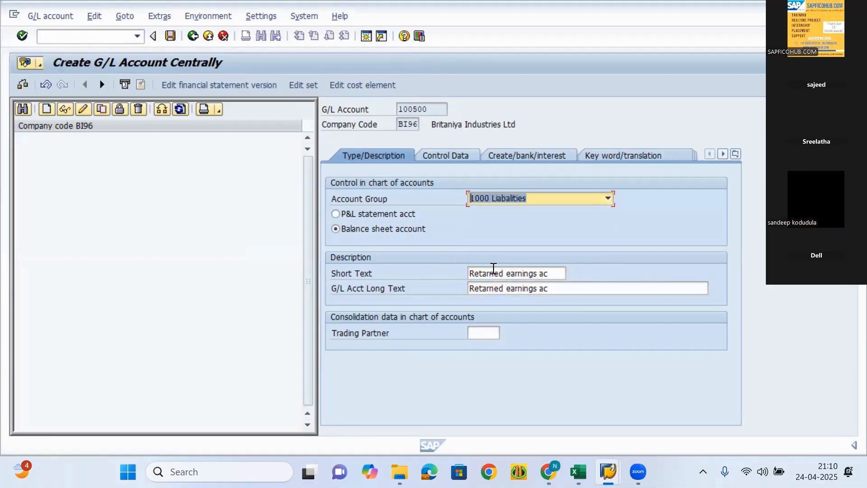
Enable line item display in the account's control data and set the sort key to 002
click(452, 149)
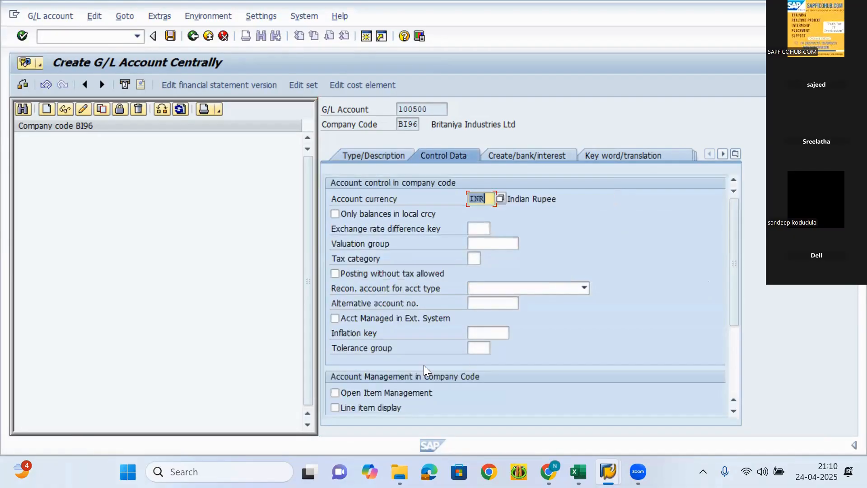
click(356, 406)
scroll(428, 396, down, 3)
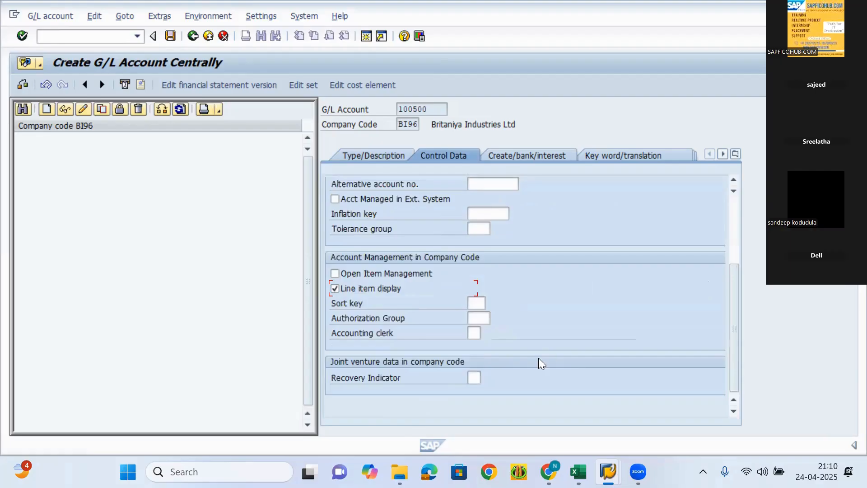
click(467, 307)
text(002)
key(Return)
Bring up the available field status groups for the account's document creation control
click(501, 154)
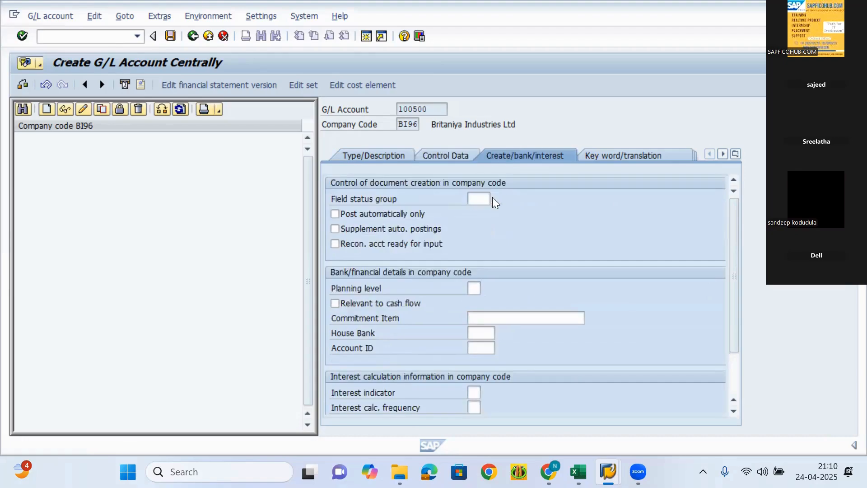
click(493, 198)
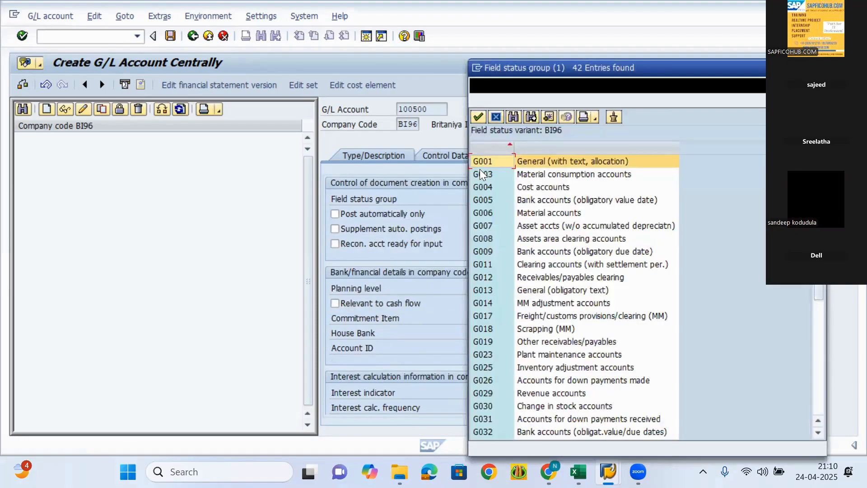